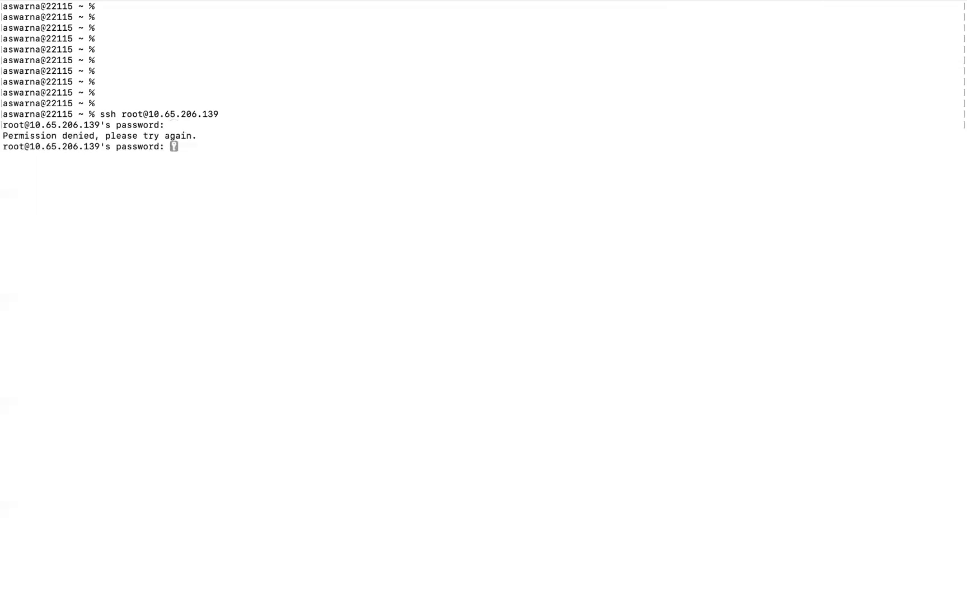
{"action": "key", "text": "Return"}
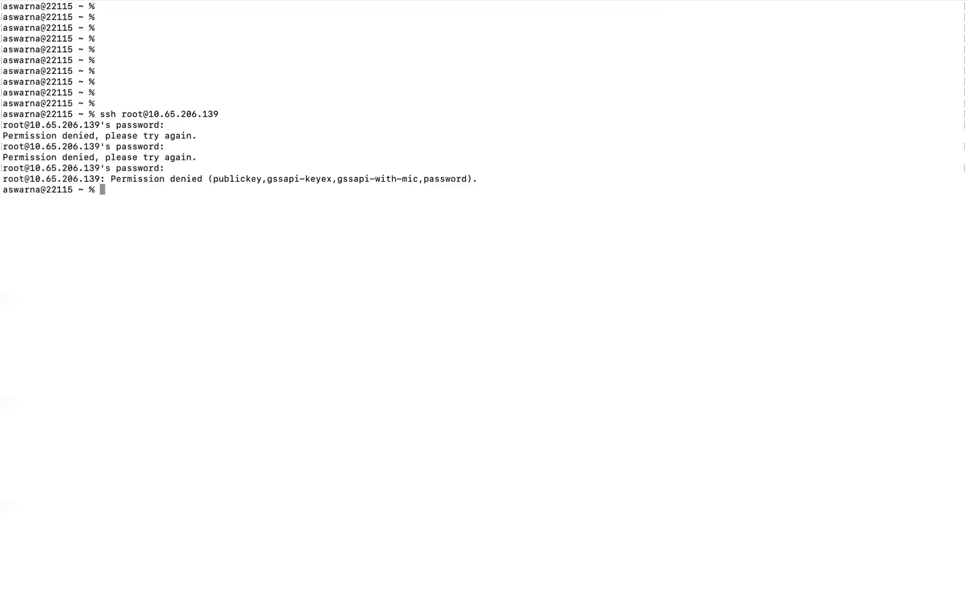
{"action": "key", "text": "Return"}
{"action": "key", "text": "Return"}
{"action": "key", "text": "Return"}
{"action": "key", "text": "Return"}
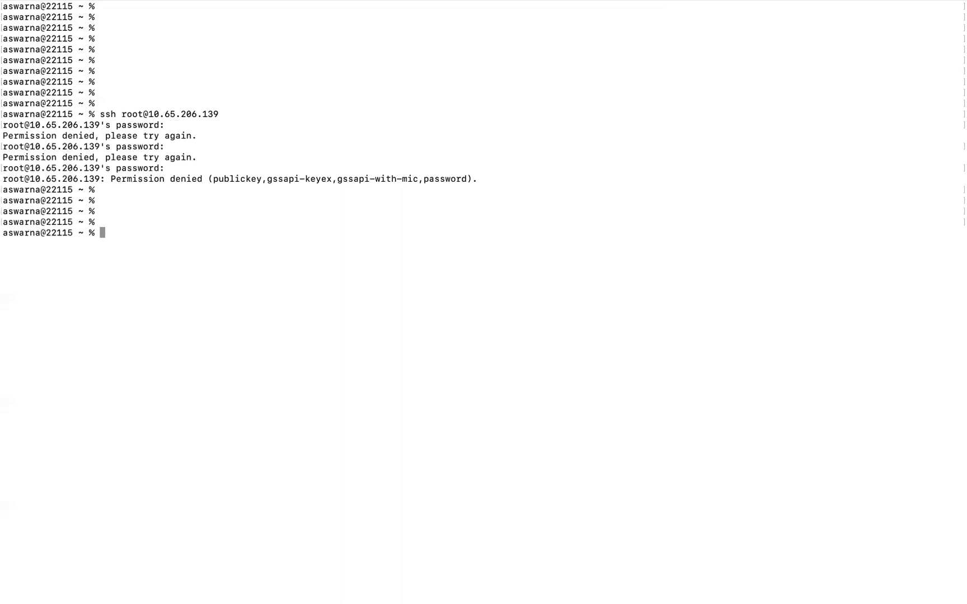
{"action": "key", "text": "Up"}
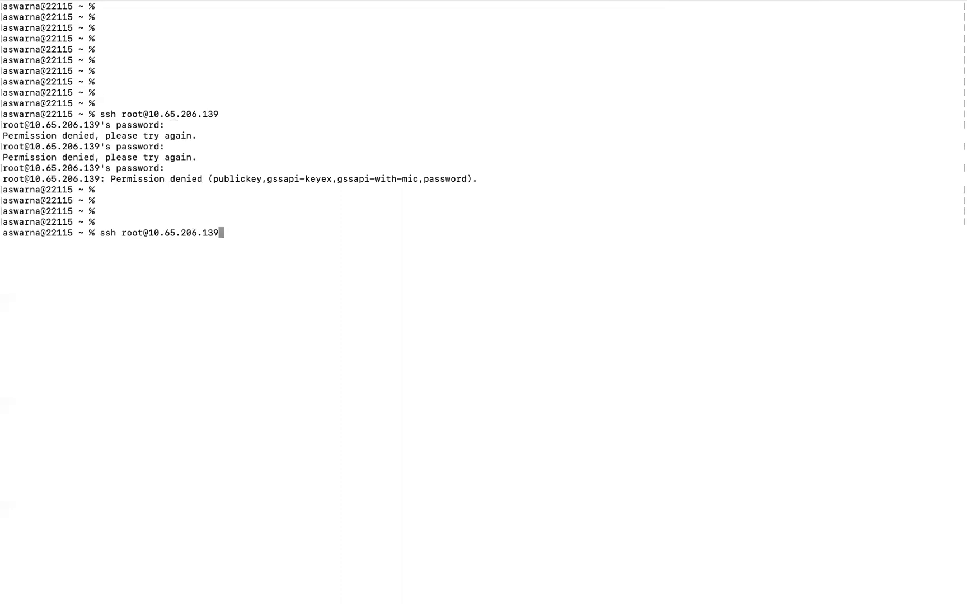
{"action": "key", "text": "Return"}
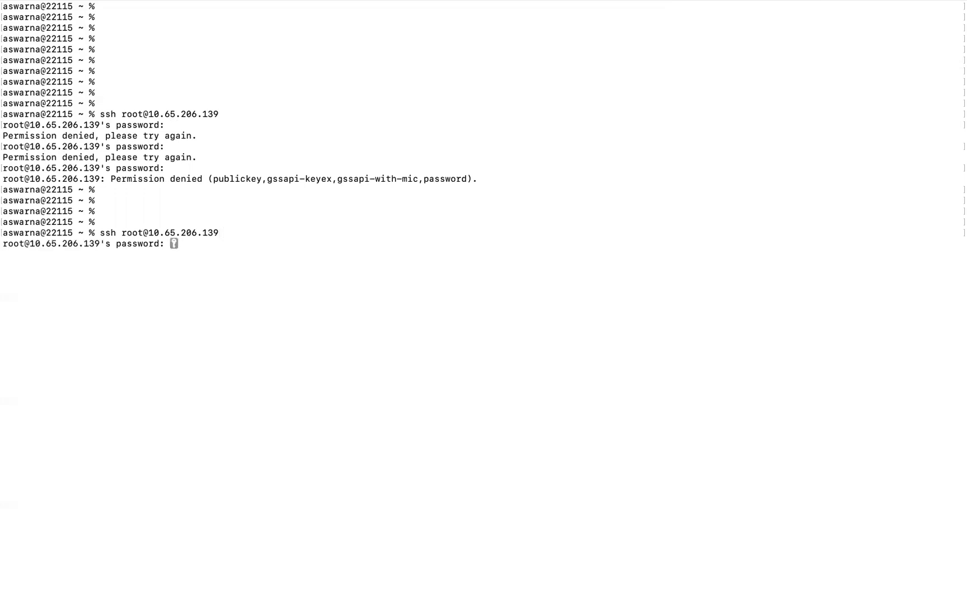
{"action": "key", "text": "Return"}
{"action": "key", "text": "Return"}
{"action": "key", "text": "Return"}
{"action": "key", "text": "Return"}
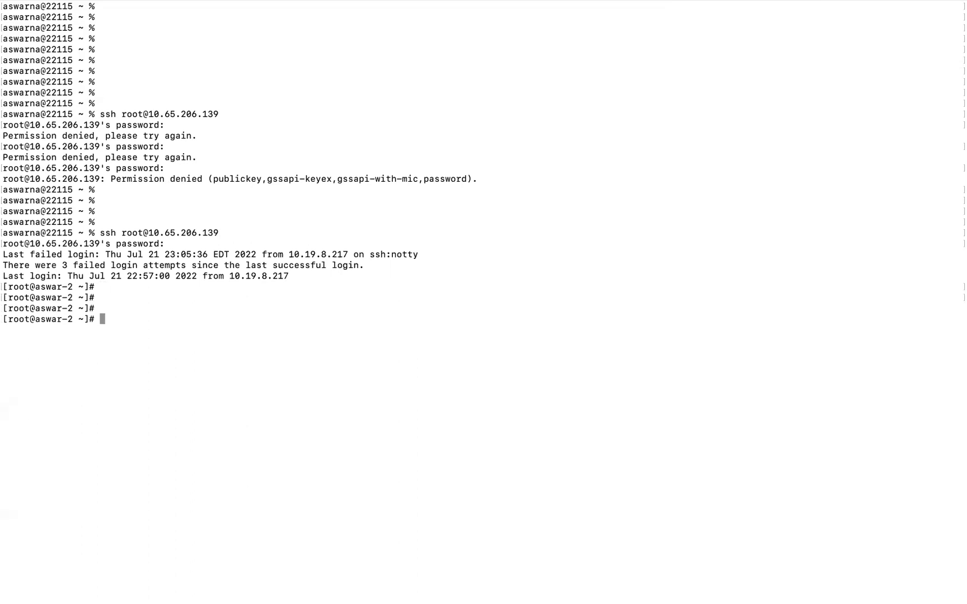
{"action": "type", "text": "exi"}
{"action": "type", "text": "t"}
{"action": "key", "text": "Return"}
{"action": "key", "text": "Return"}
{"action": "key", "text": "Return"}
{"action": "key", "text": "Return"}
{"action": "type", "text": "cle"}
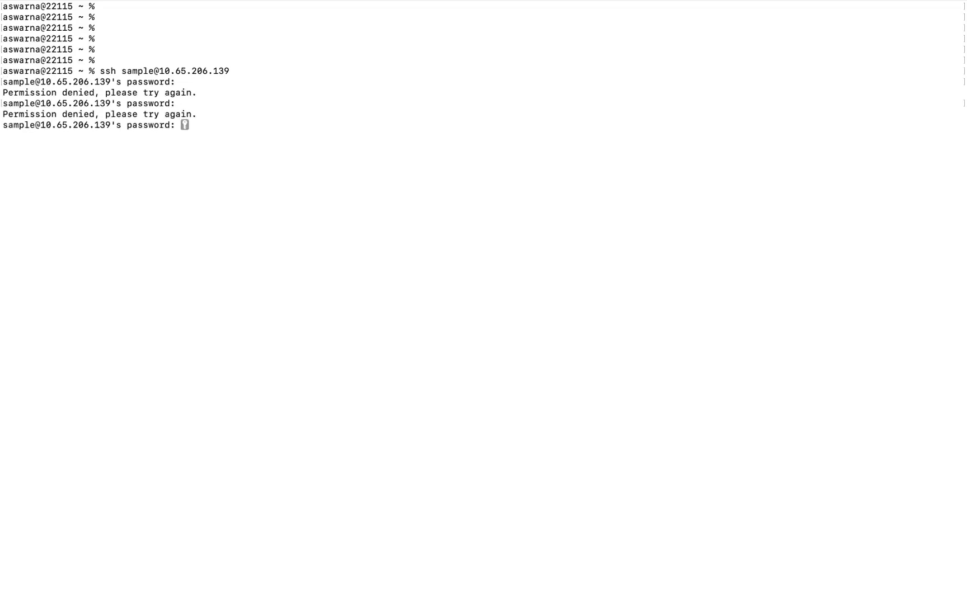
{"action": "key", "text": "Return"}
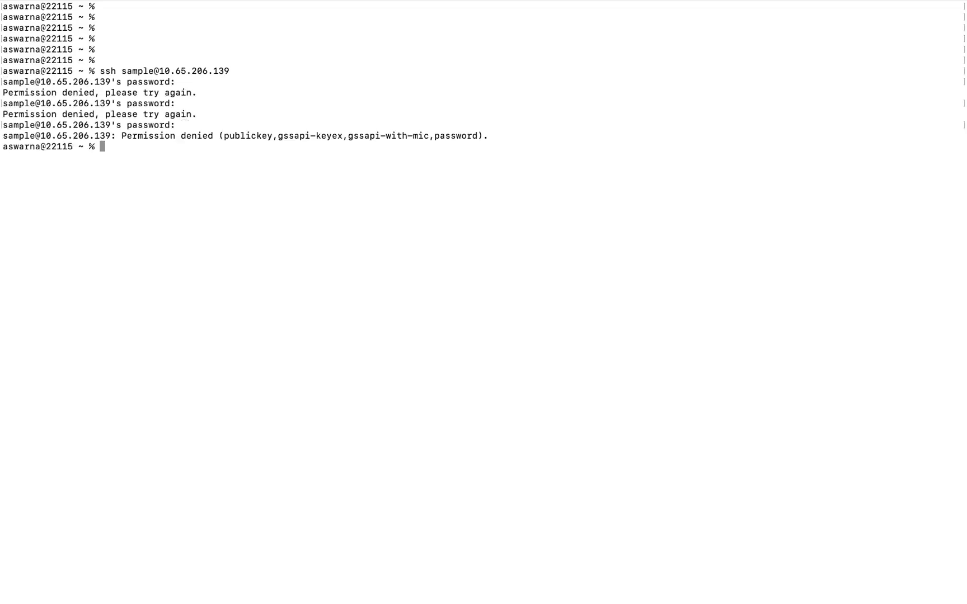
{"action": "key", "text": "Return"}
{"action": "key", "text": "Return"}
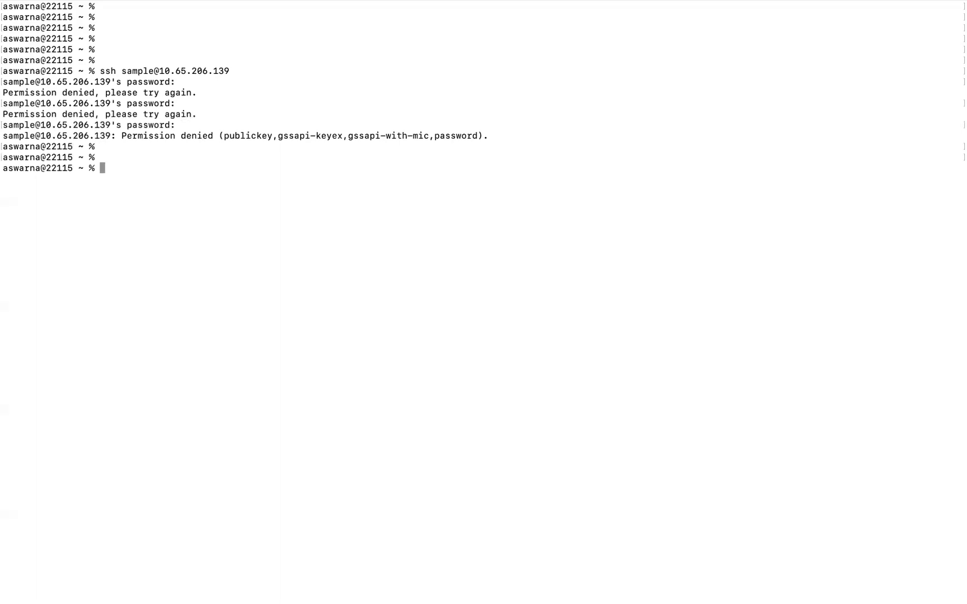